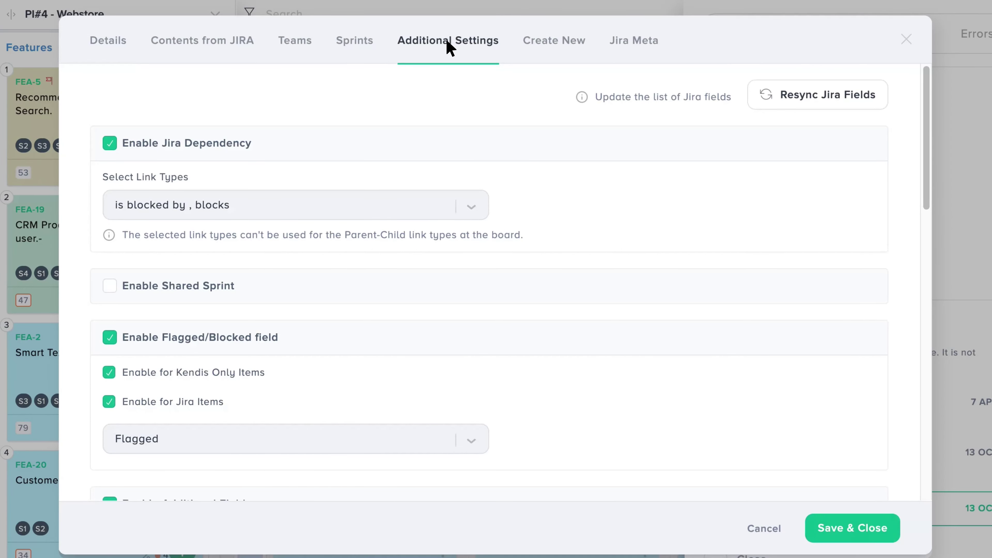
# Step: Enable WSJF in the PI#4 - Webstore board's Additional Settings and save them
pyautogui.scroll(-10, 449, 46)
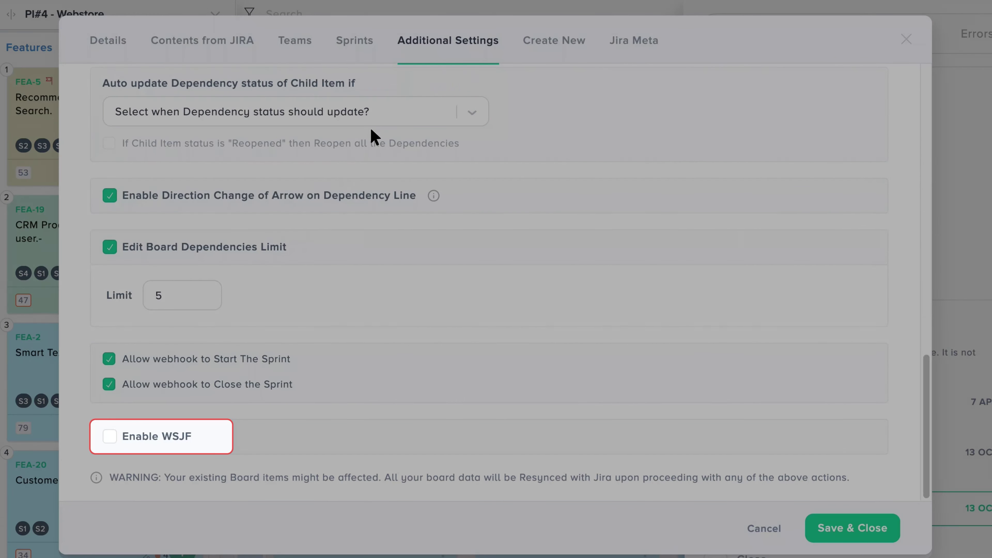
pyautogui.click(108, 437)
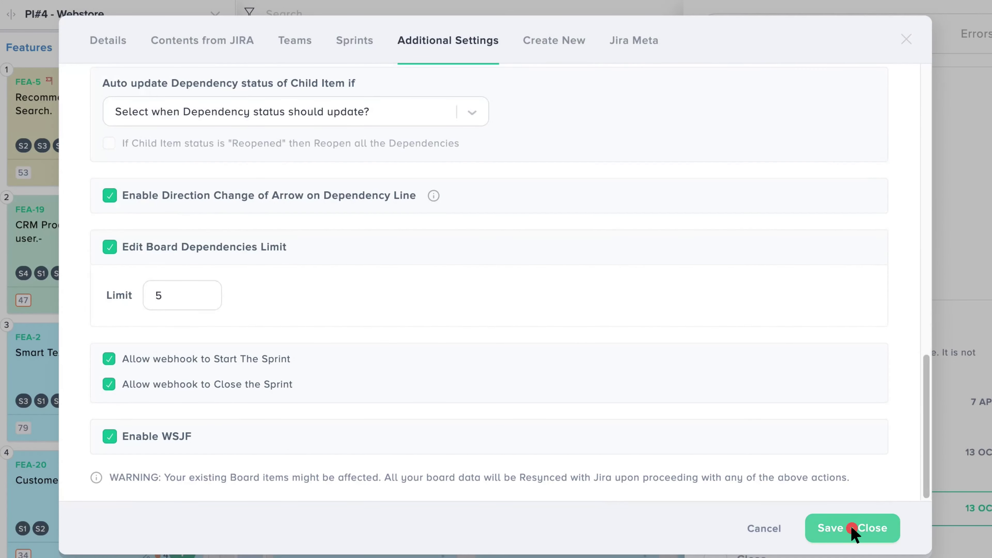
pyautogui.click(852, 527)
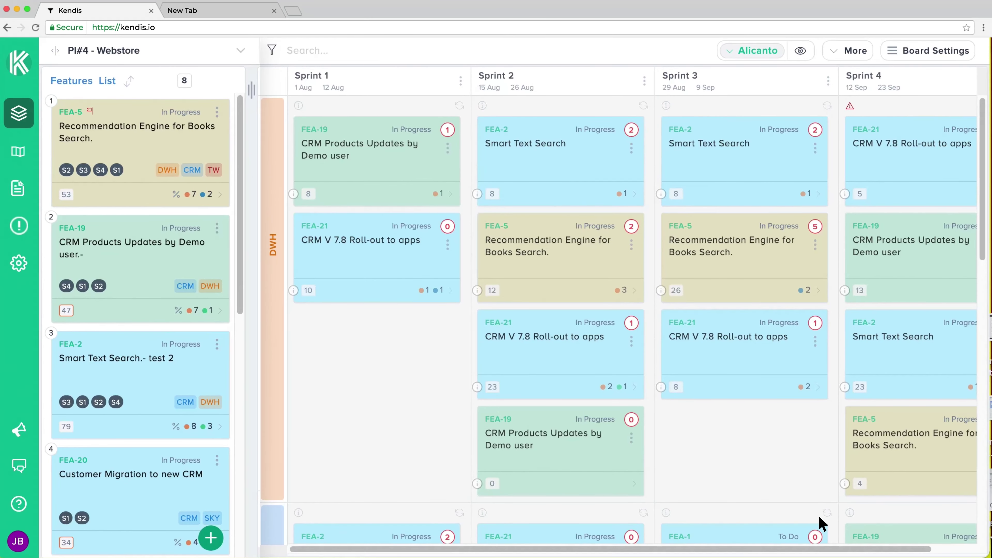
# Step: Open the WSJF Viewer from the board's tracking tools to list the eight features
pyautogui.click(836, 55)
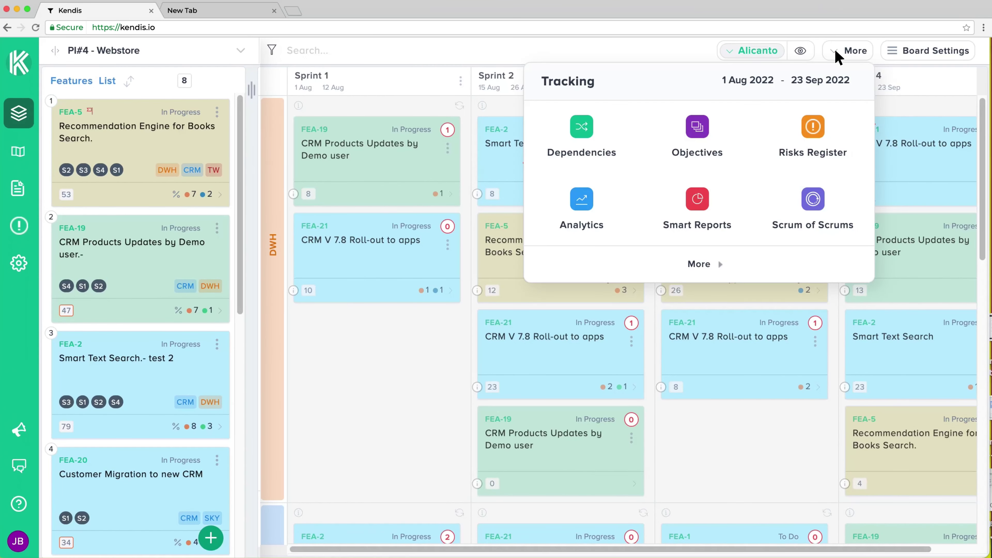
pyautogui.click(700, 266)
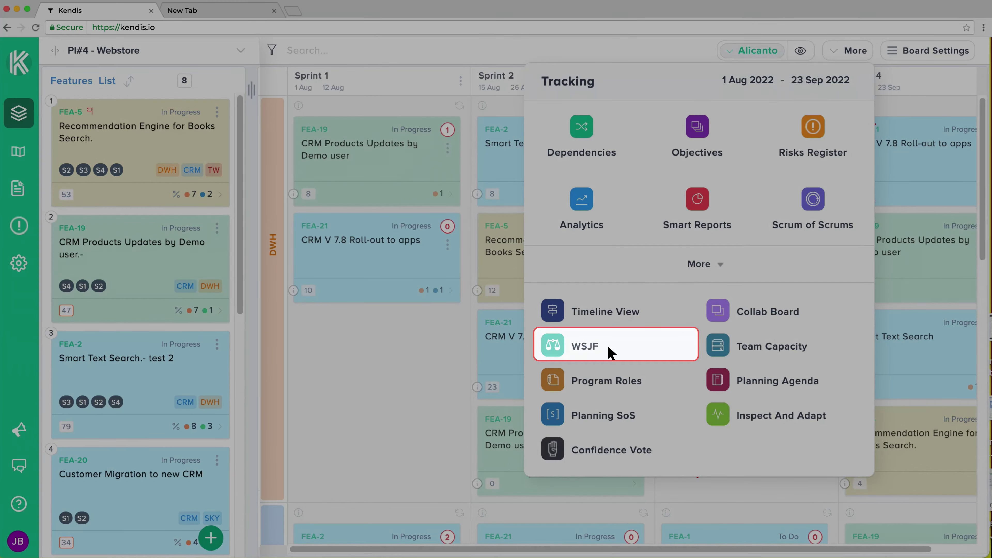
pyautogui.click(608, 347)
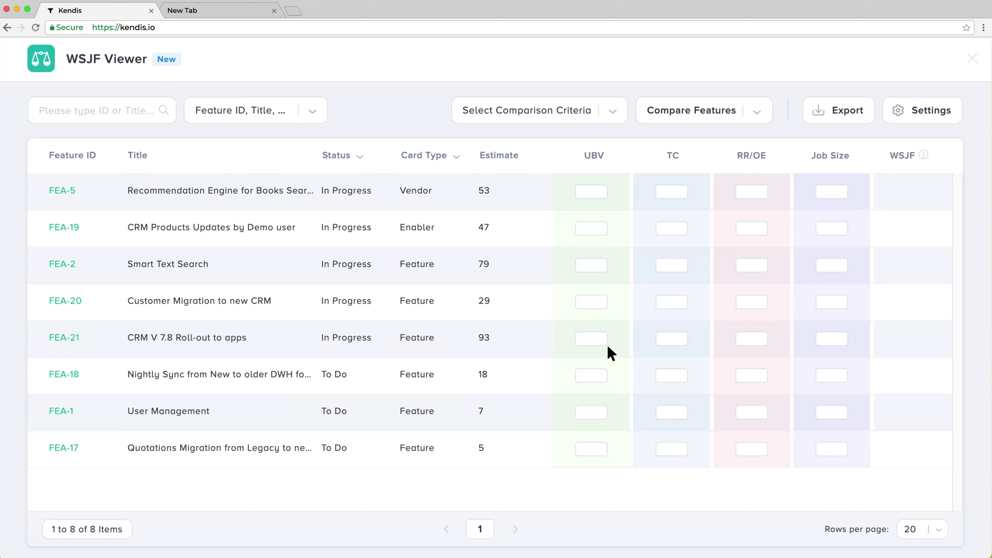
# Step: Score FEA-5 with UBV 5, TC 8, RR/OE 5 and Job Size 3
pyautogui.click(618, 192)
pyautogui.click(606, 193)
pyautogui.click(584, 267)
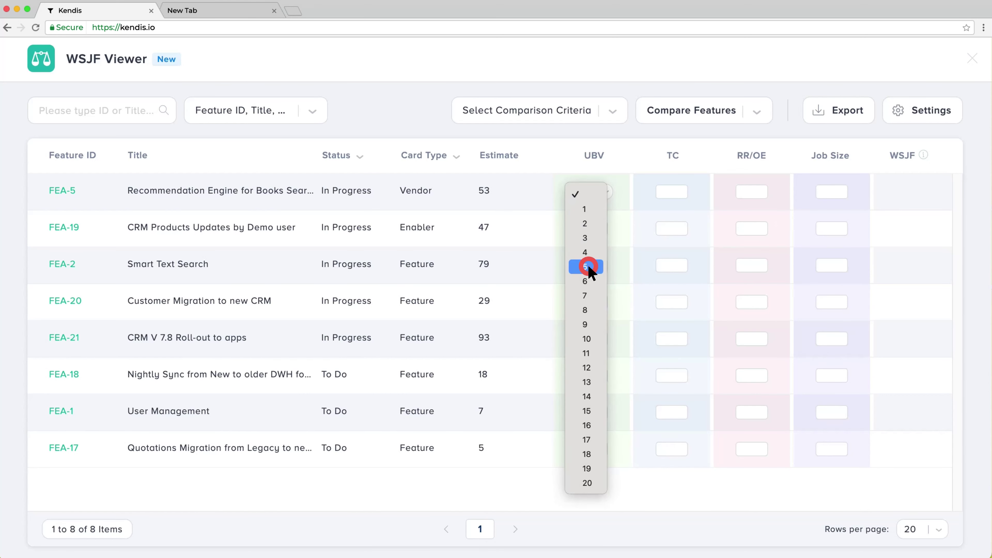
pyautogui.click(678, 194)
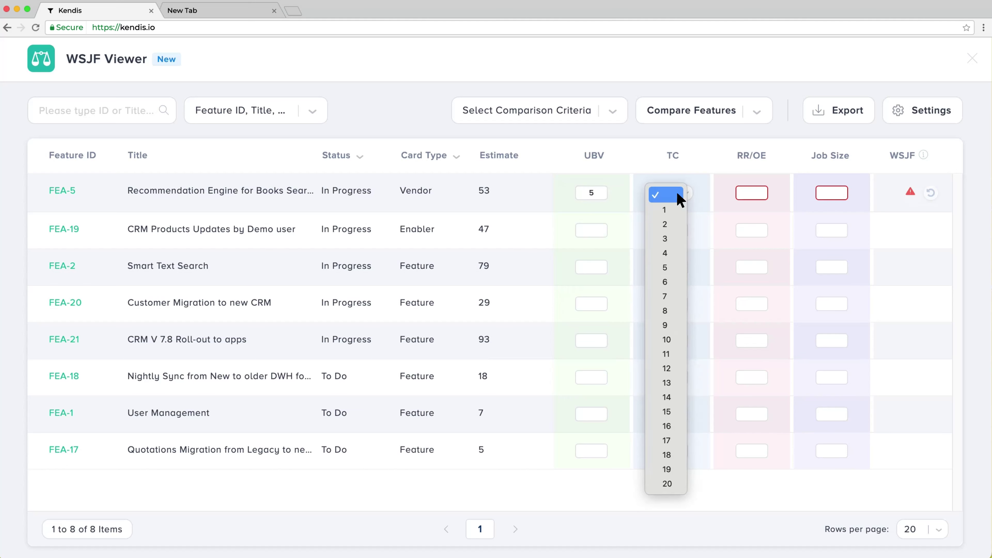
pyautogui.click(669, 311)
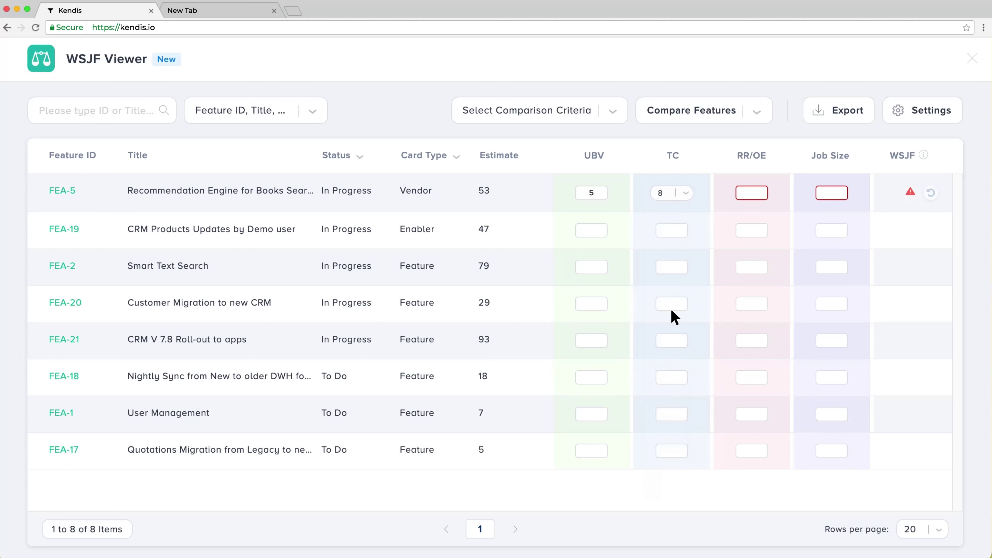
pyautogui.click(760, 193)
pyautogui.click(748, 269)
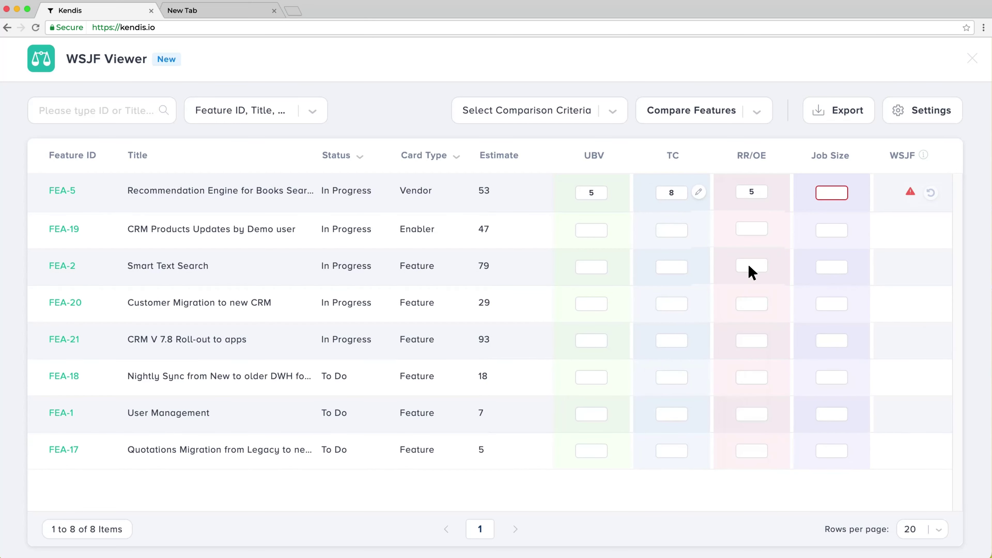
pyautogui.click(833, 194)
pyautogui.write('3')
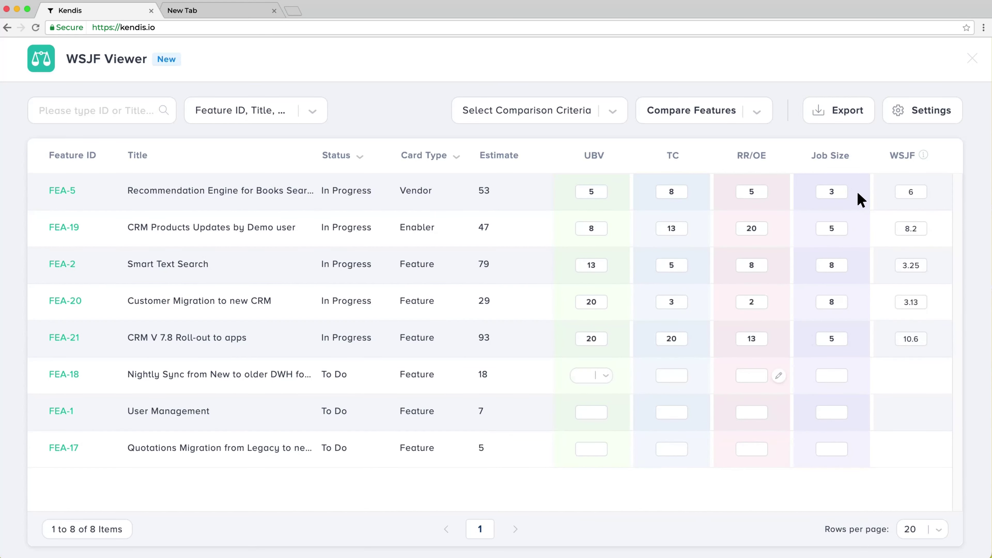
pyautogui.click(594, 156)
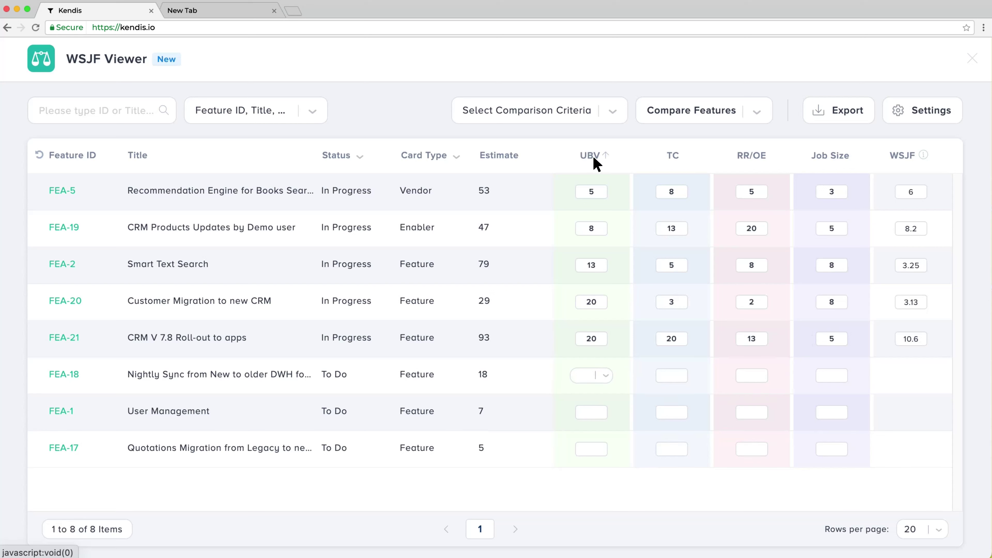
pyautogui.click(671, 157)
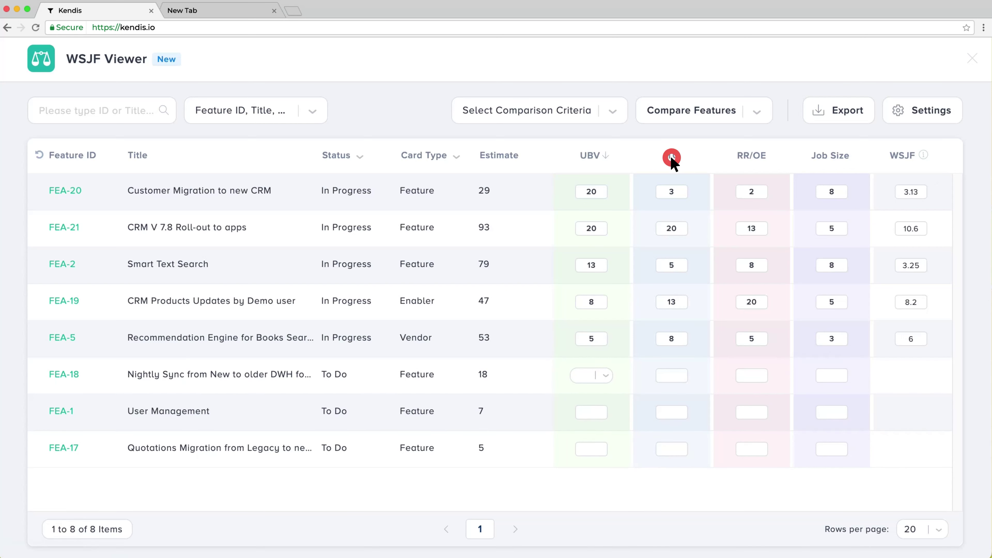
pyautogui.click(671, 157)
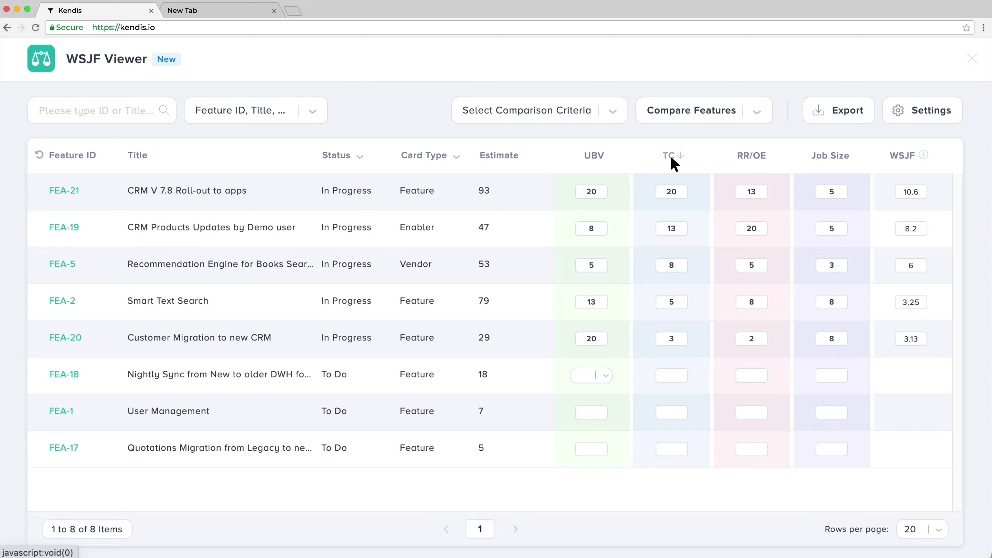
pyautogui.click(39, 155)
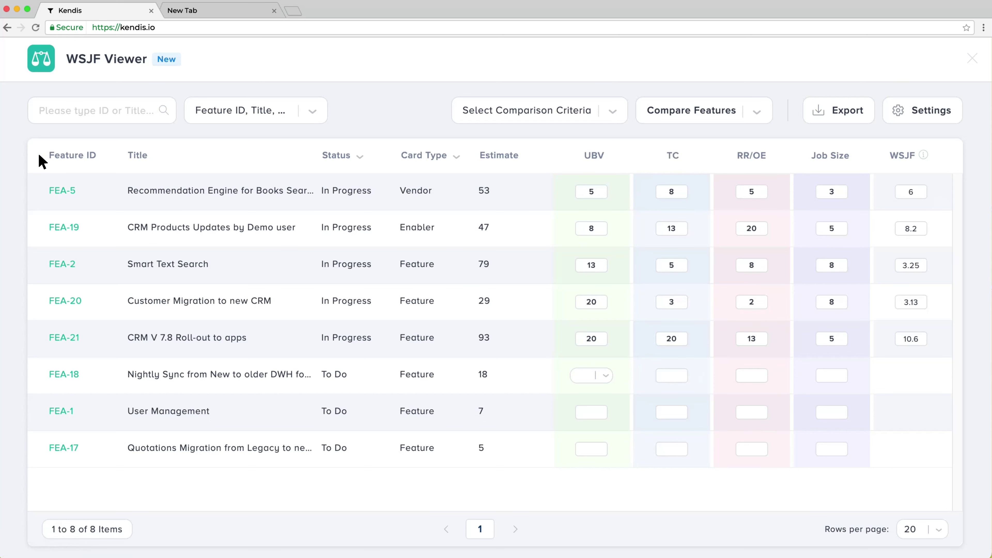
pyautogui.click(359, 157)
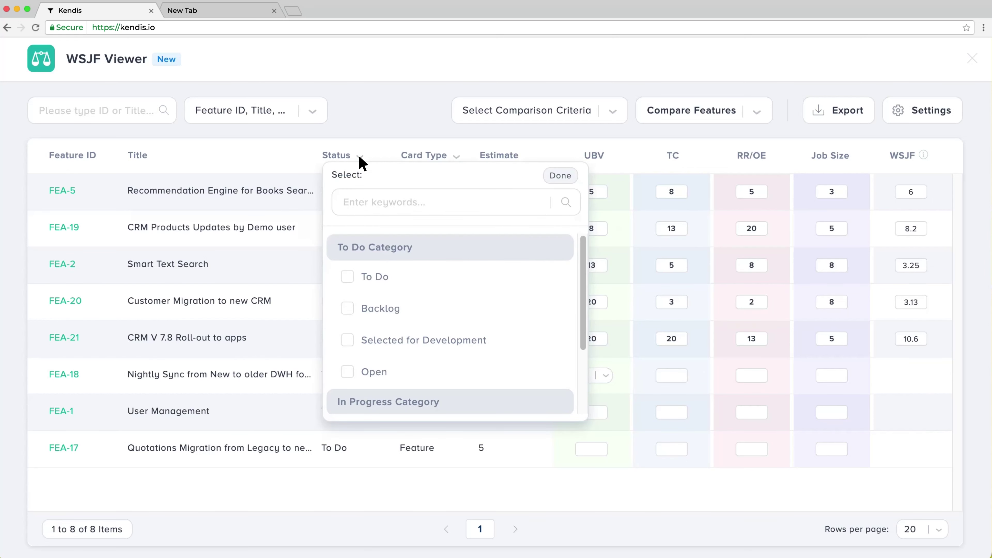
pyautogui.click(348, 277)
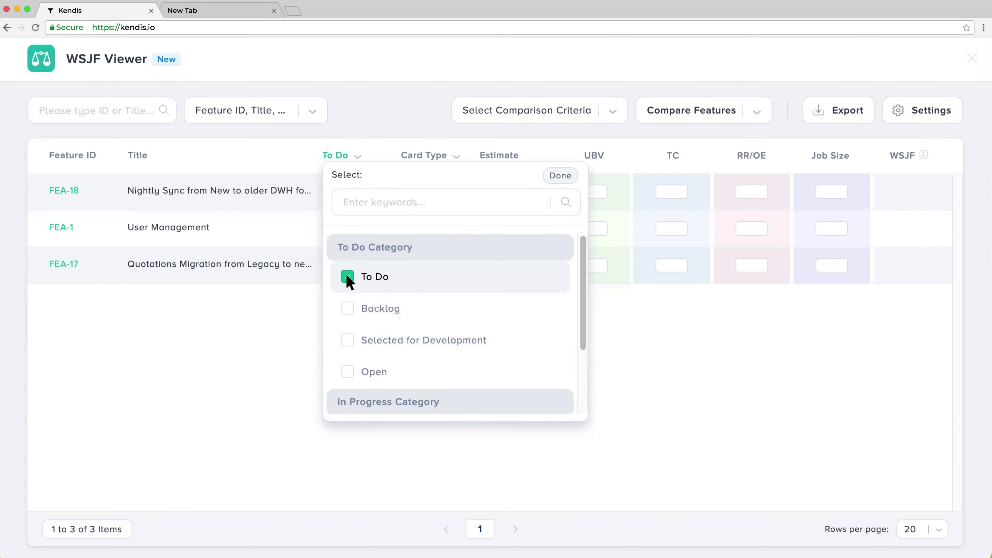
pyautogui.click(348, 277)
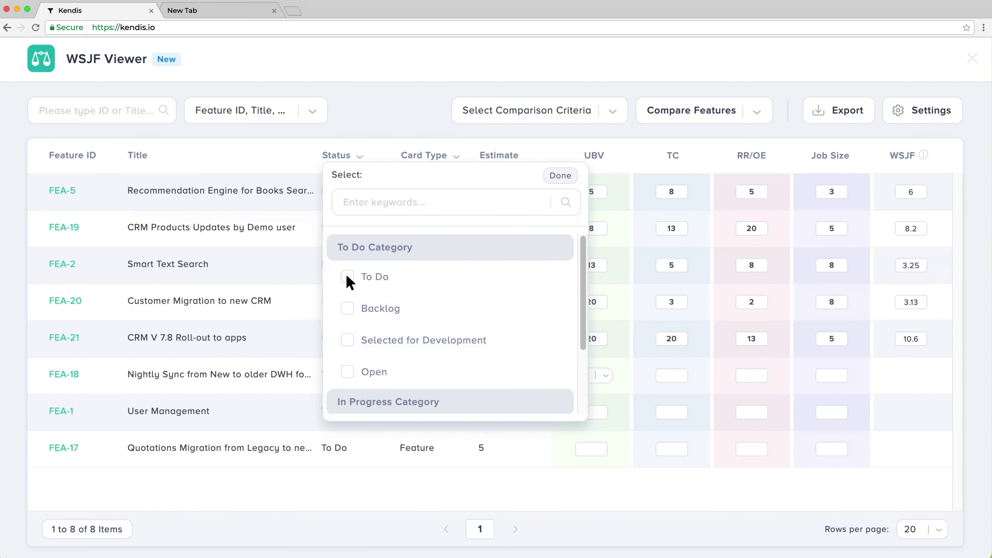
pyautogui.click(312, 111)
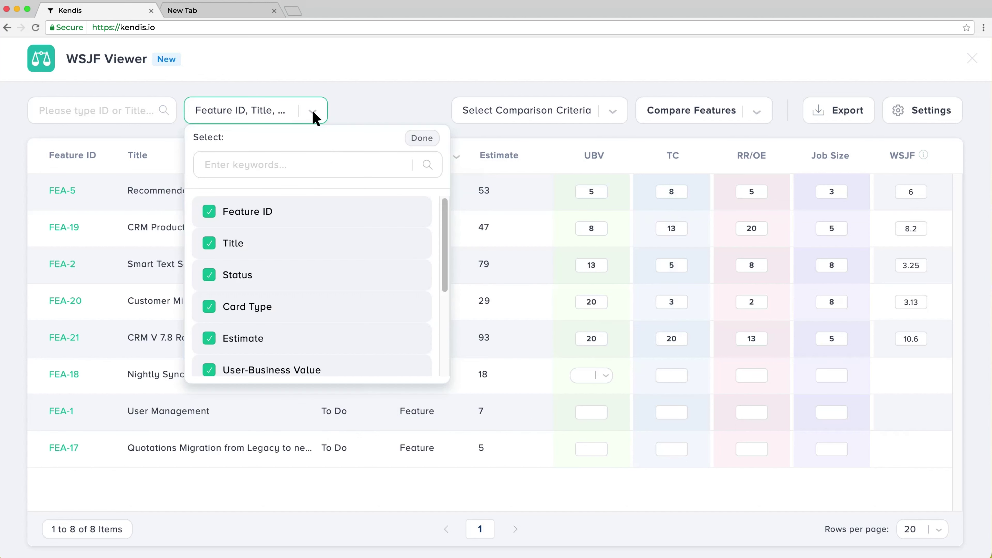
pyautogui.click(210, 307)
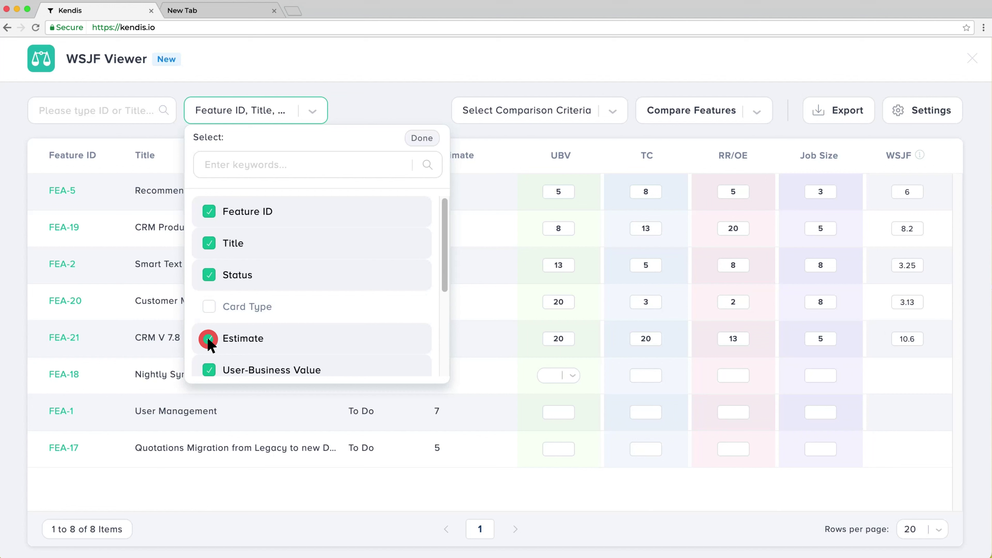
pyautogui.click(209, 339)
pyautogui.click(209, 307)
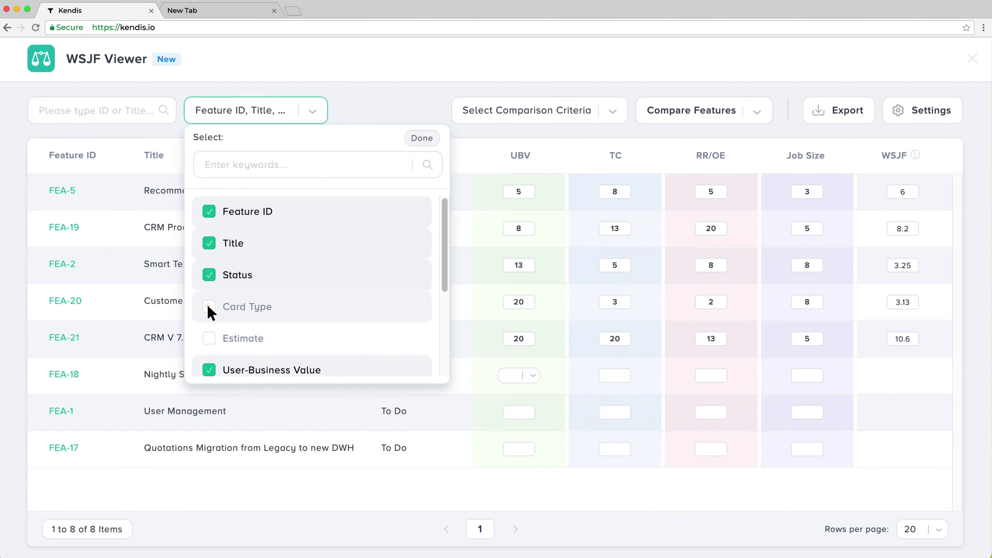
pyautogui.click(209, 339)
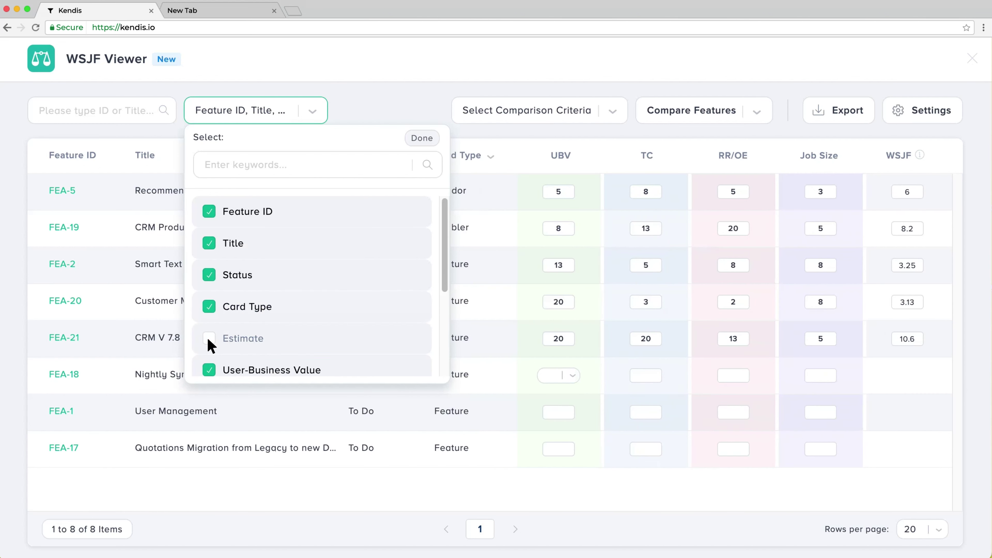
# Step: Confirm the column selection with Done so the full WSJF table shows
pyautogui.click(423, 139)
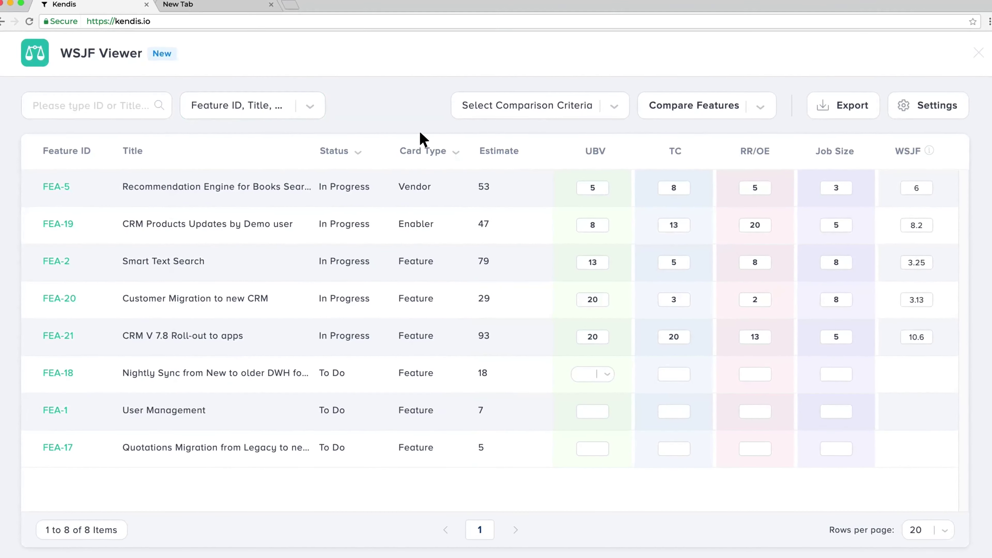
pyautogui.click(694, 105)
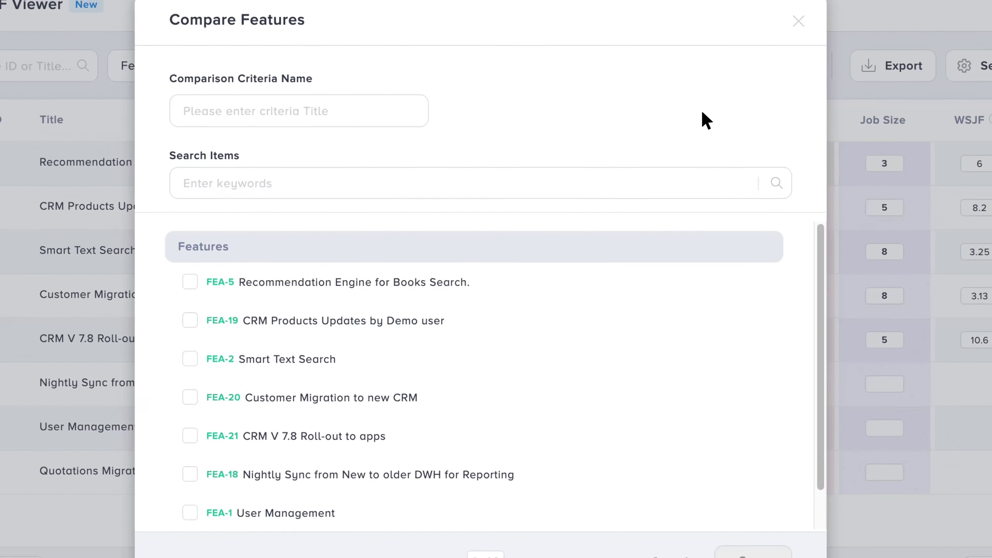
# Step: Save a 'Project Nimo' comparison group with FEA-5, FEA-19, FEA-20 and FEA-2 ticked
pyautogui.click(375, 145)
pyautogui.write('Project Nimo')
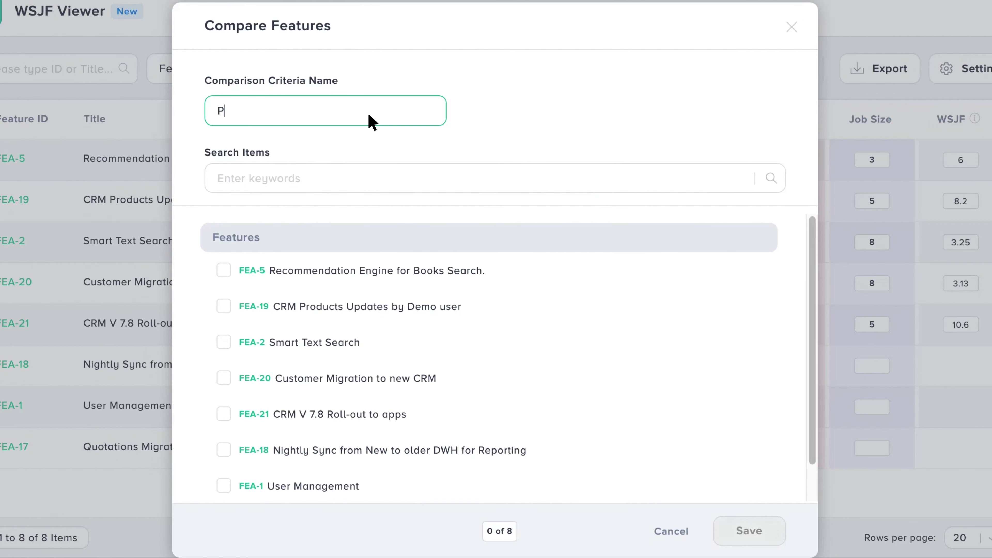
pyautogui.click(224, 270)
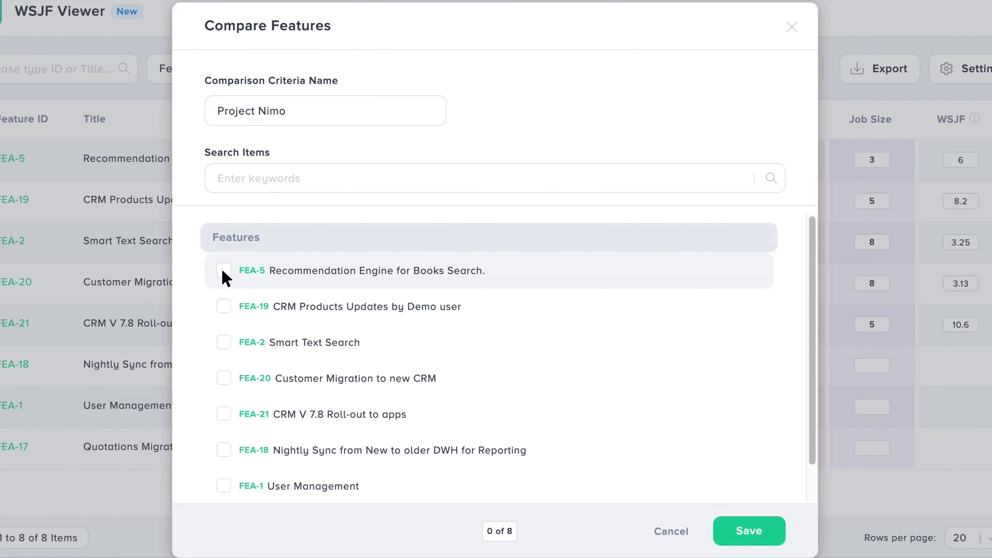
pyautogui.click(223, 306)
pyautogui.click(223, 376)
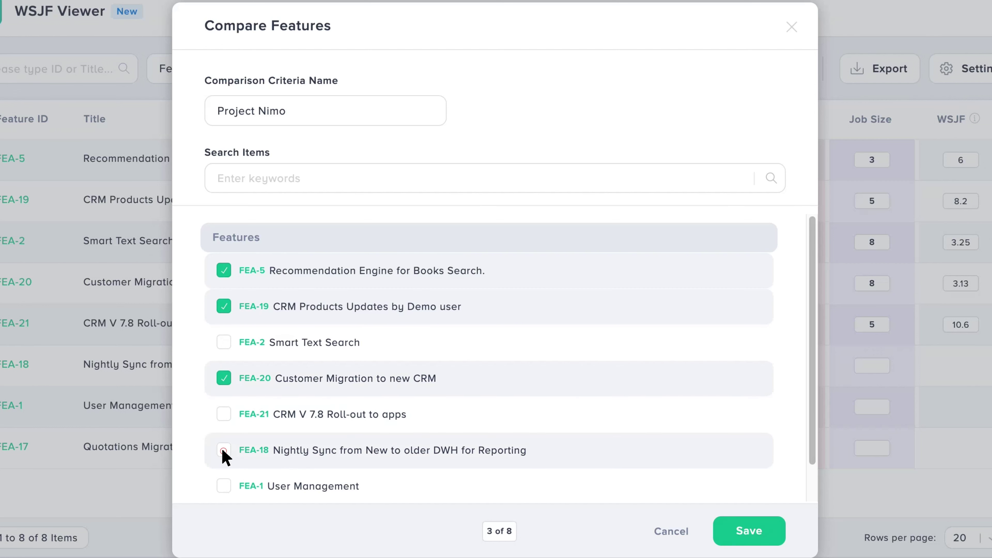
pyautogui.click(224, 343)
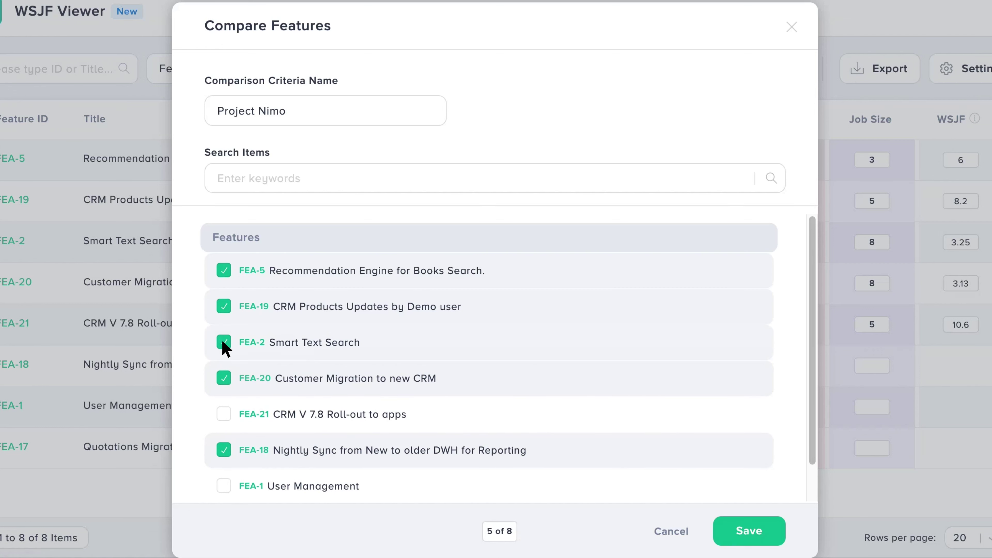
pyautogui.click(748, 531)
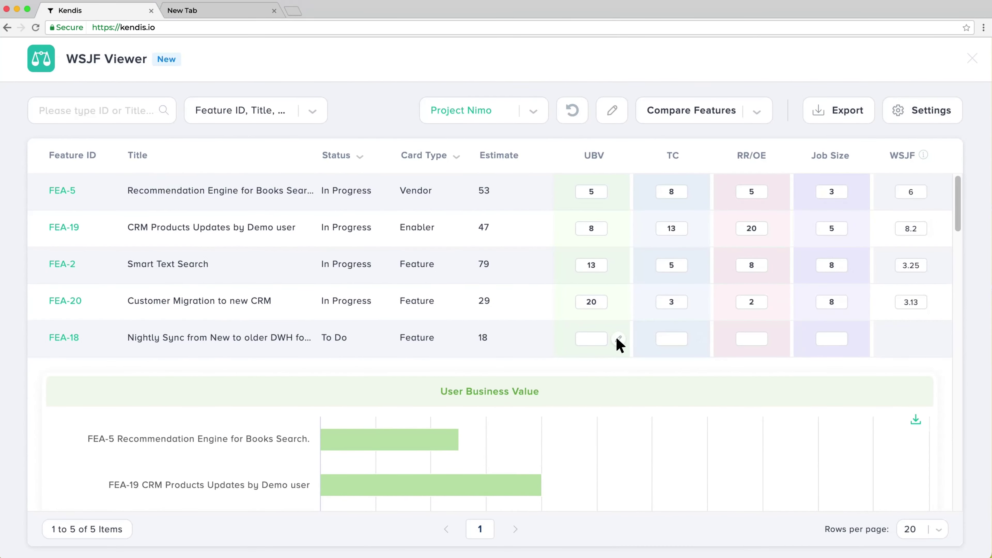
# Step: Give FEA-18 UBV 5, TC 8, RR/OE 3 and Job Size 8 for a WSJF of 2
pyautogui.moveTo(626, 331)
pyautogui.click(606, 340)
pyautogui.click(588, 412)
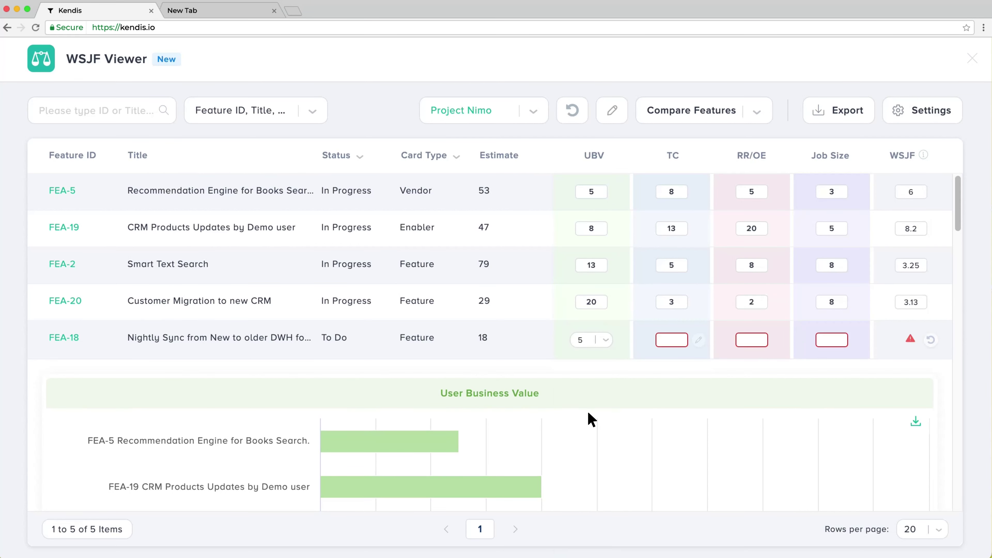
pyautogui.click(678, 346)
pyautogui.press('8')
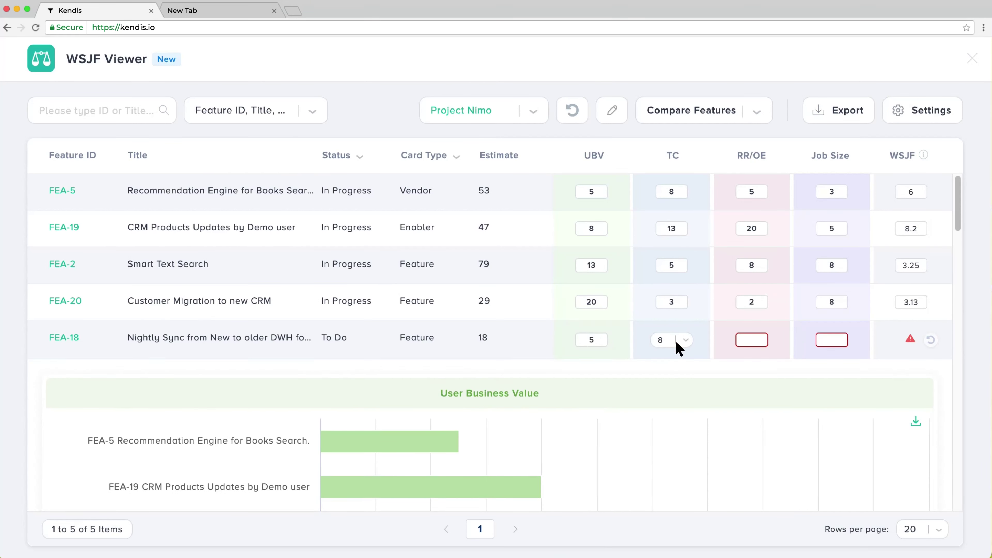
pyautogui.click(761, 347)
pyautogui.press('3')
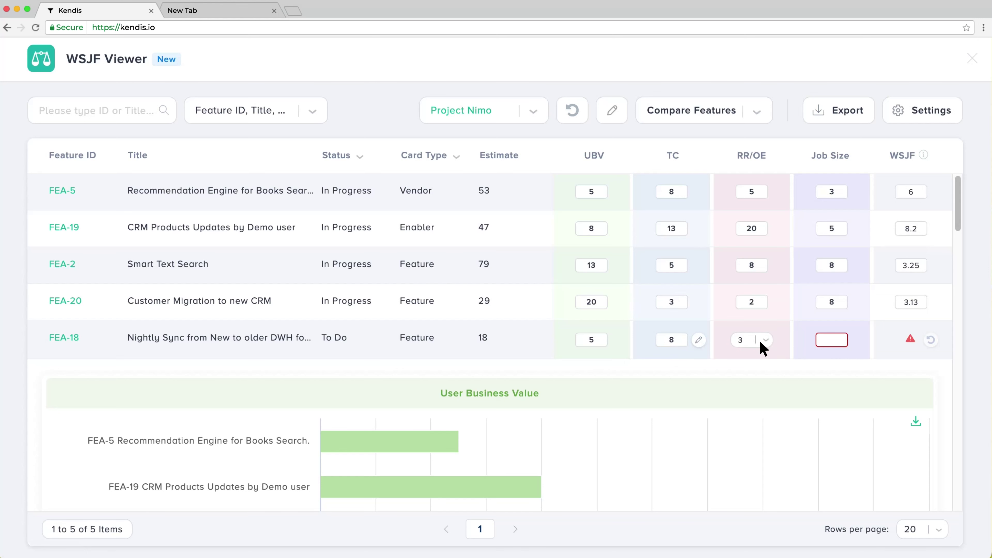
pyautogui.click(840, 344)
pyautogui.write('8')
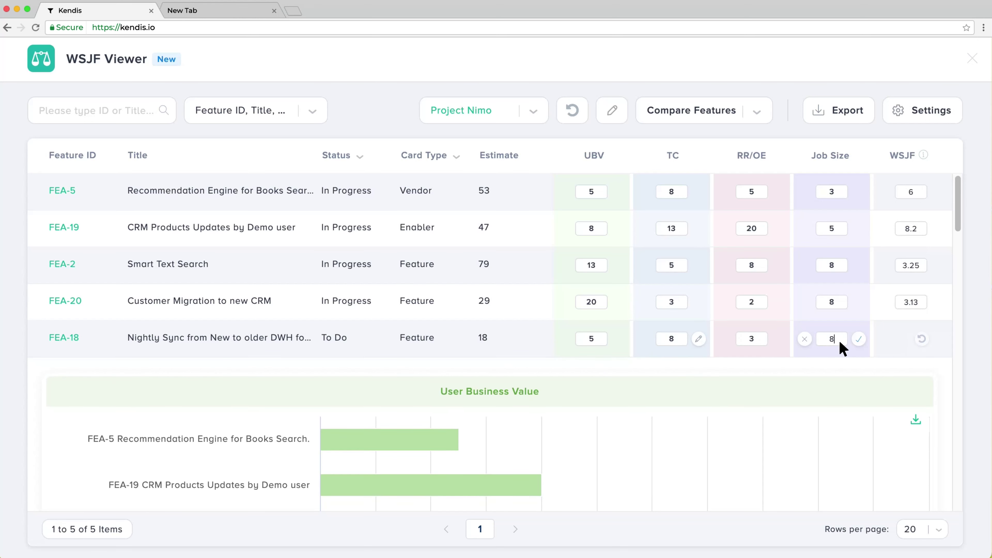
pyautogui.click(858, 339)
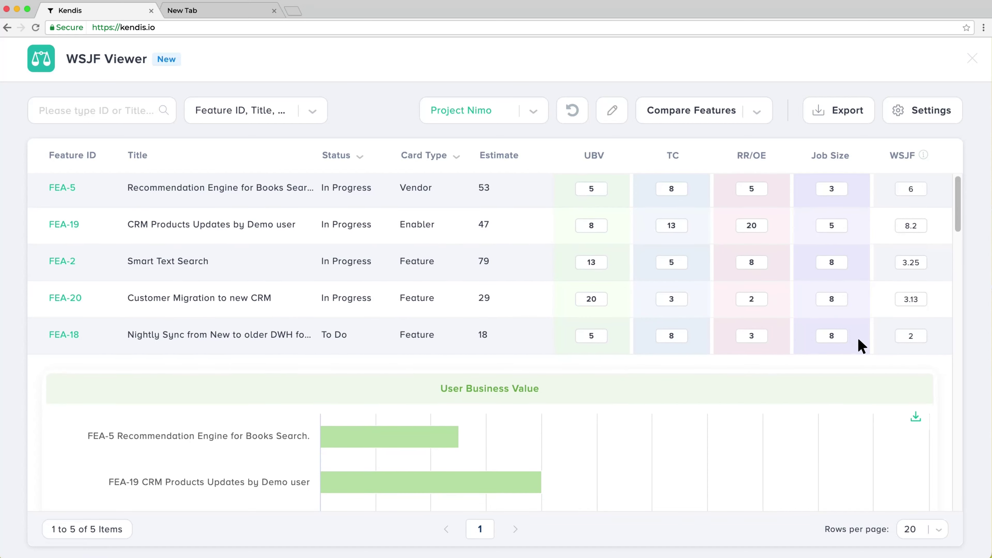
# Step: Scroll through the UBV, TC, RR/OE and Job Size charts down to the WSJF Score chart
pyautogui.scroll(-2, 862, 346)
pyautogui.scroll(-3, 863, 346)
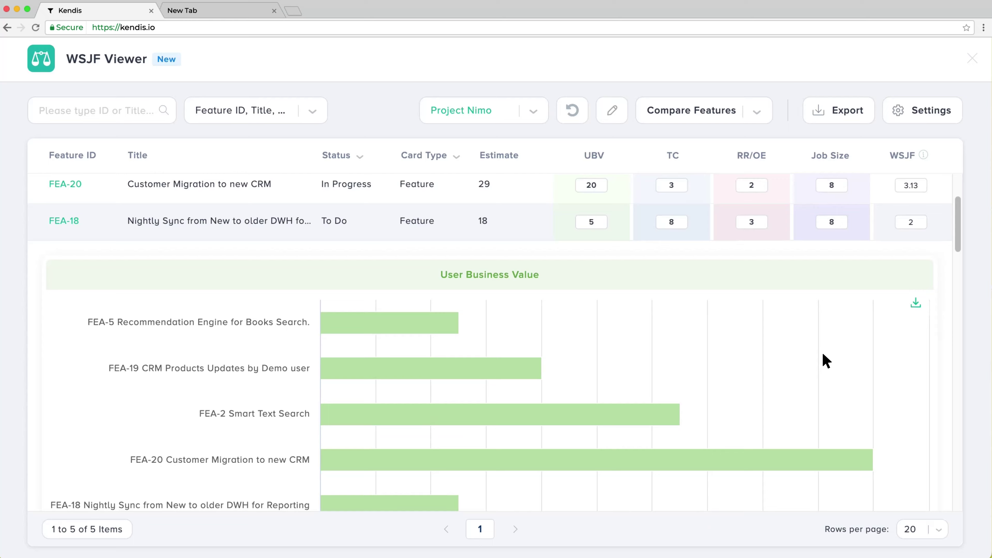
pyautogui.moveTo(572, 462)
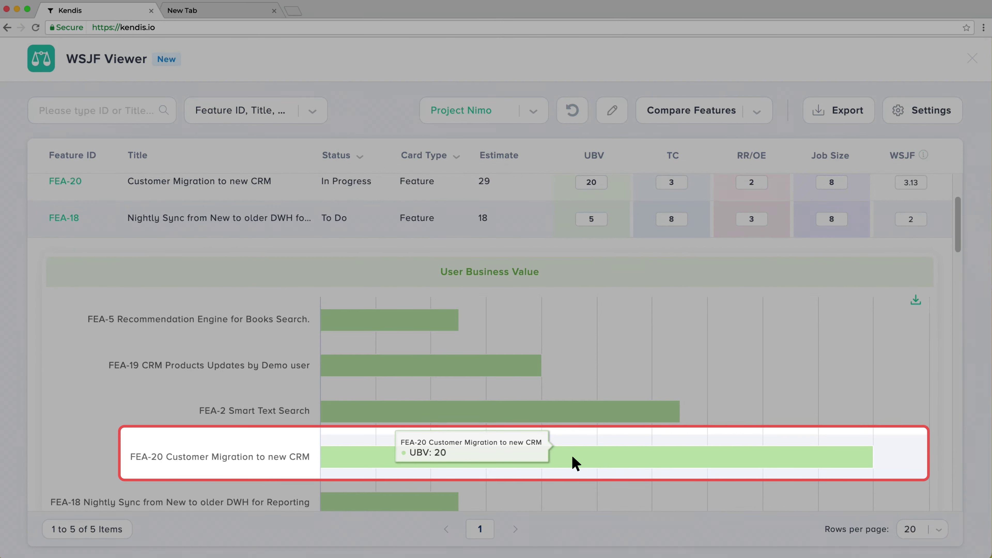
pyautogui.scroll(-3, 572, 461)
pyautogui.moveTo(452, 417)
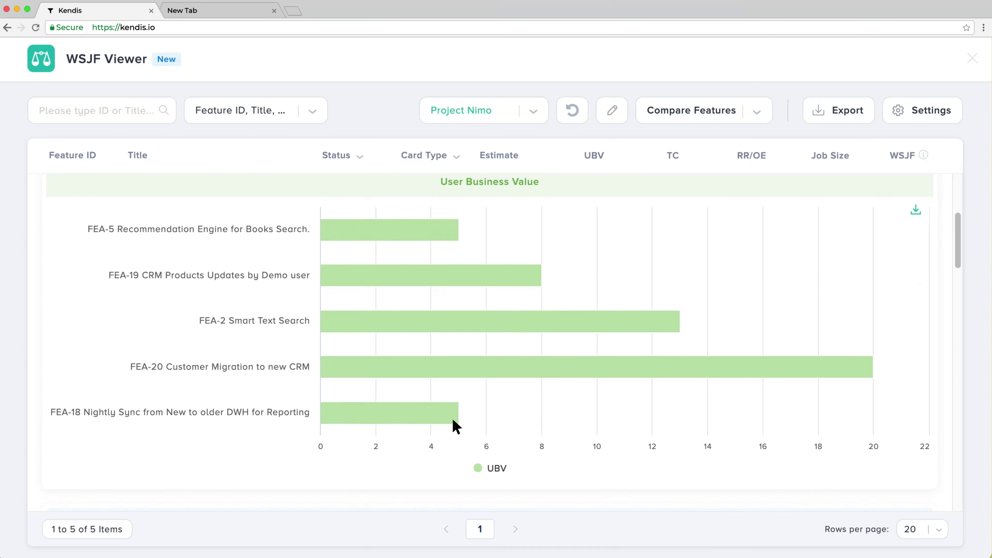
pyautogui.scroll(-20, 452, 418)
pyautogui.scroll(-7, 452, 417)
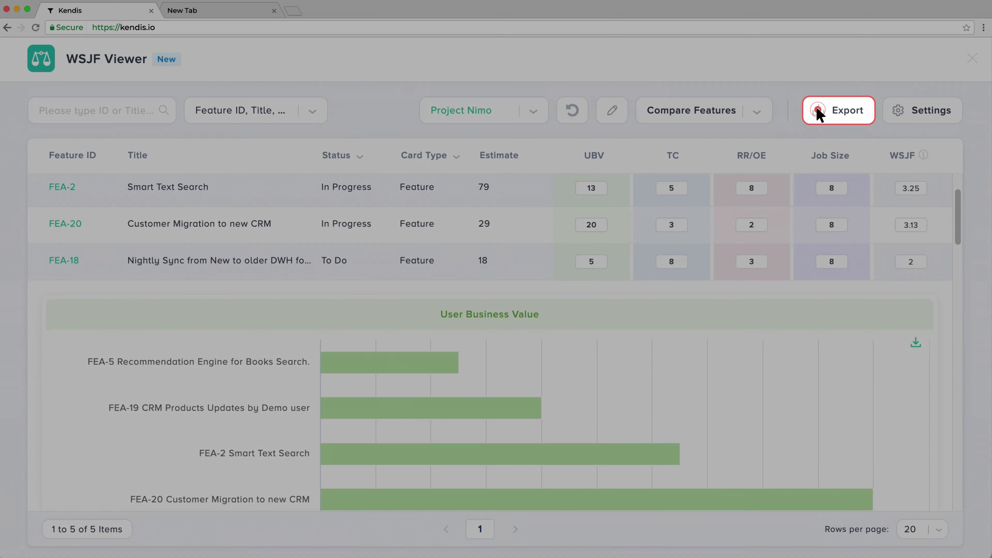
# Step: Export the WSJF scores to PI_4_-_Webstore.xls and show the scoring change history
pyautogui.click(817, 112)
pyautogui.click(814, 180)
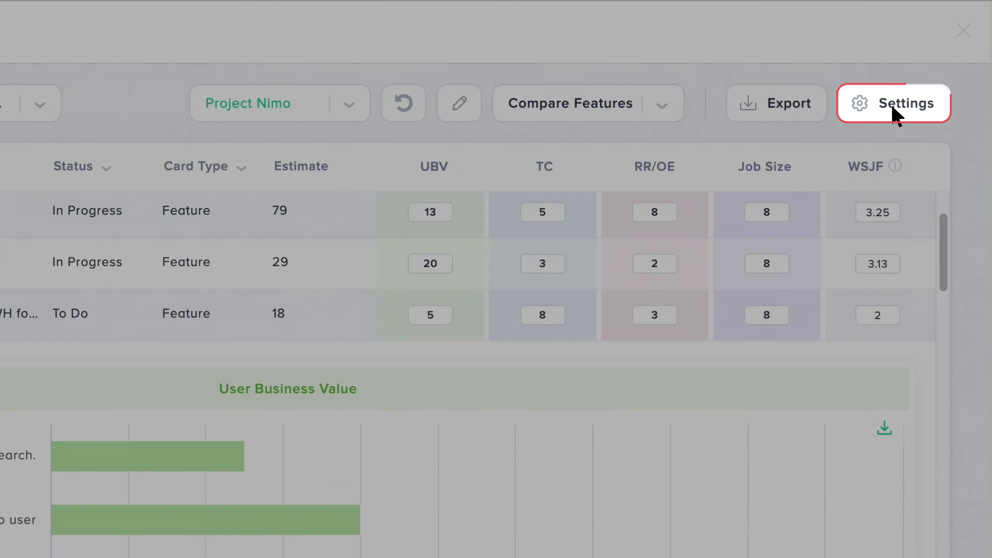
pyautogui.click(892, 105)
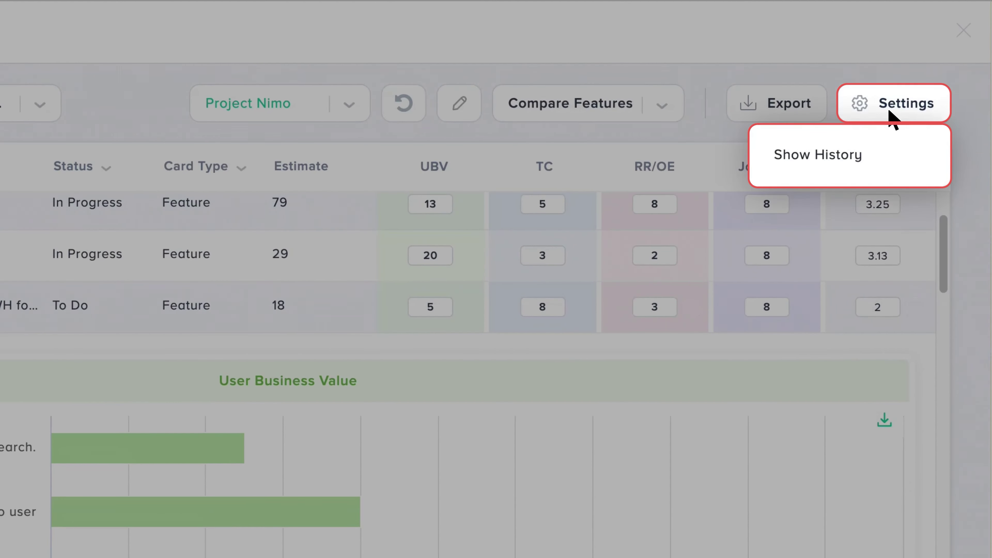
pyautogui.click(837, 159)
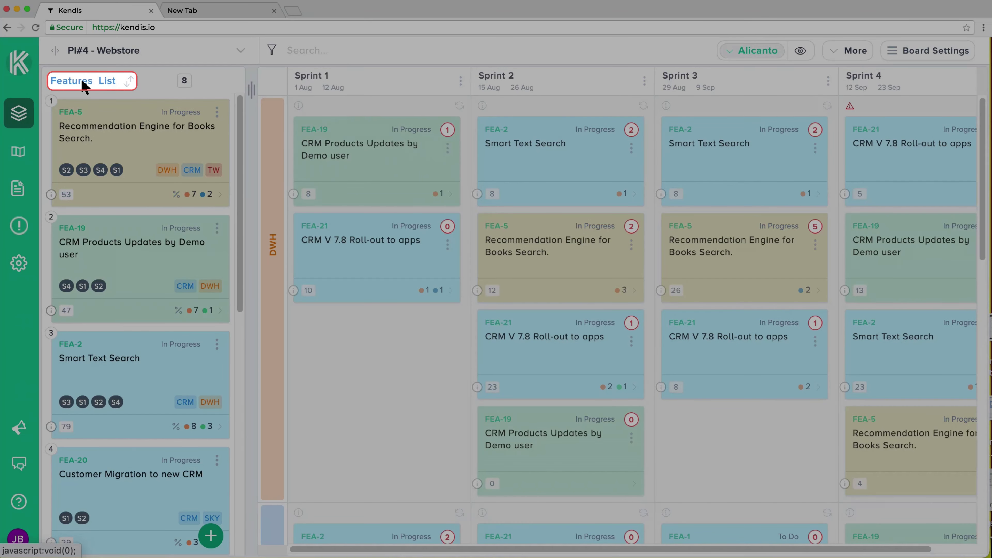
# Step: Sort the PI#4 - Webstore features list by WSJF in descending order
pyautogui.click(83, 82)
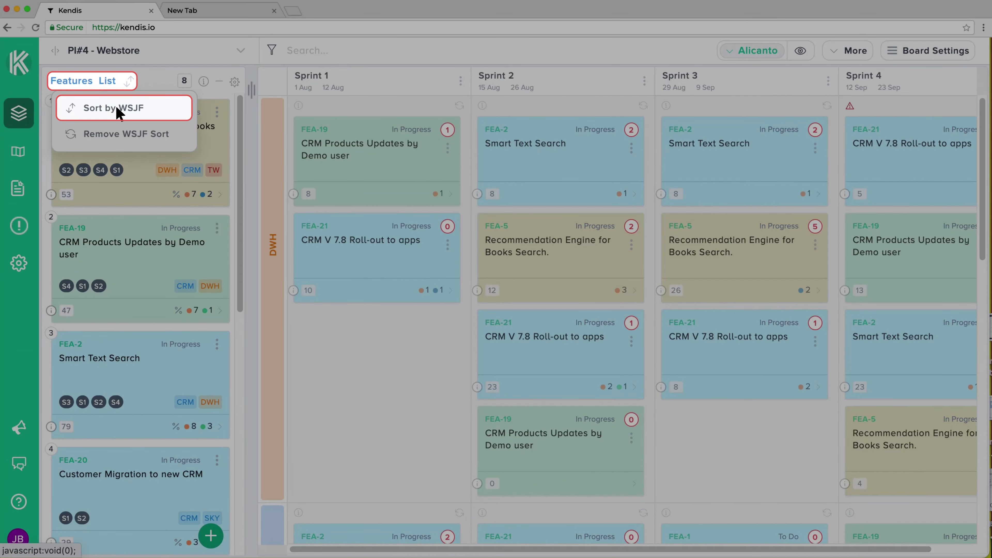
pyautogui.click(116, 112)
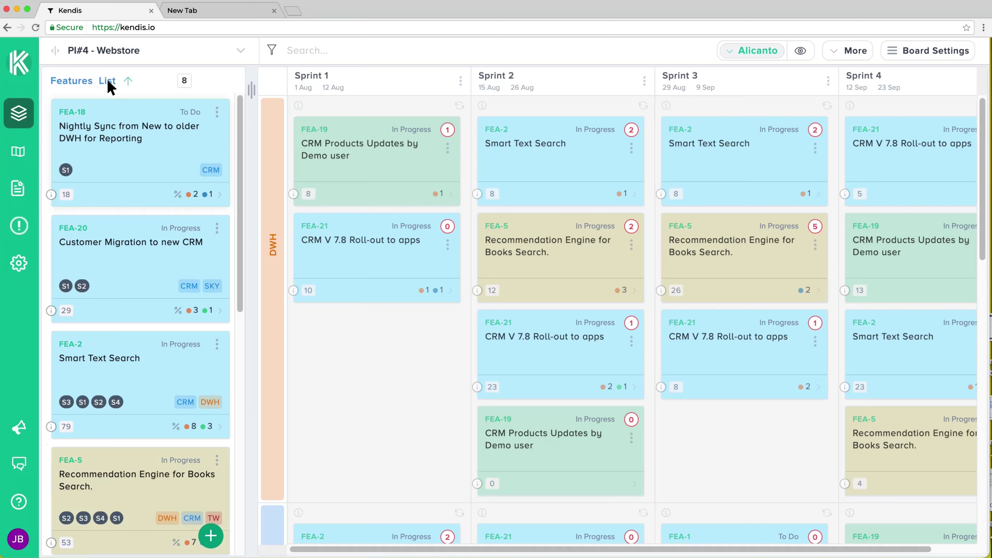
pyautogui.click(110, 82)
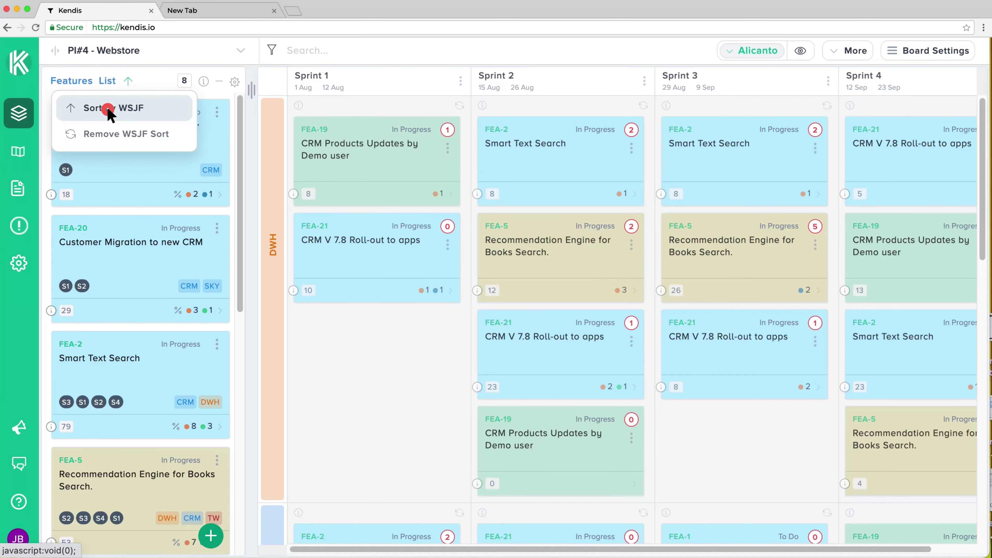
pyautogui.click(111, 112)
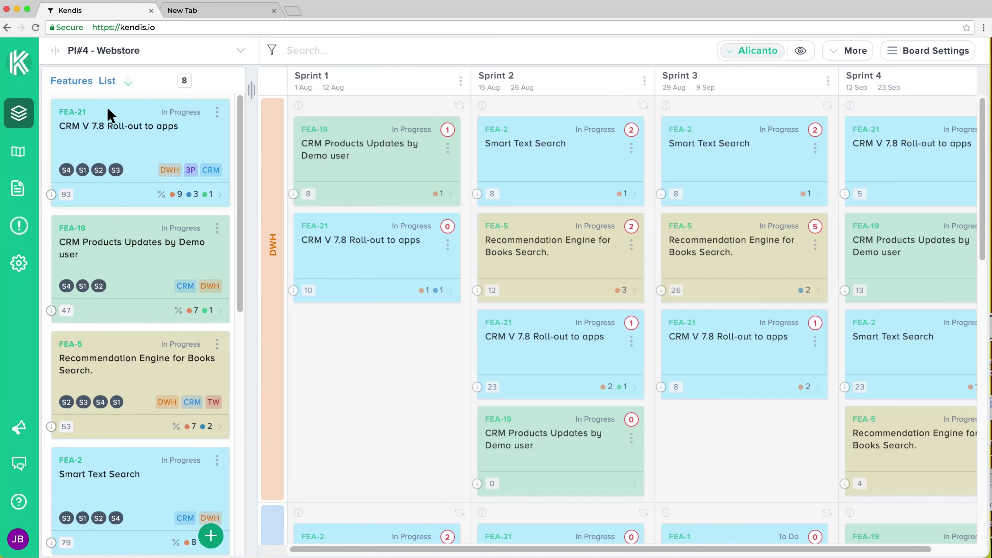
# Step: View FEA-21's details and check WSJF values of 10.6 for FEA-21 and 8.2 for FEA-19
pyautogui.click(216, 113)
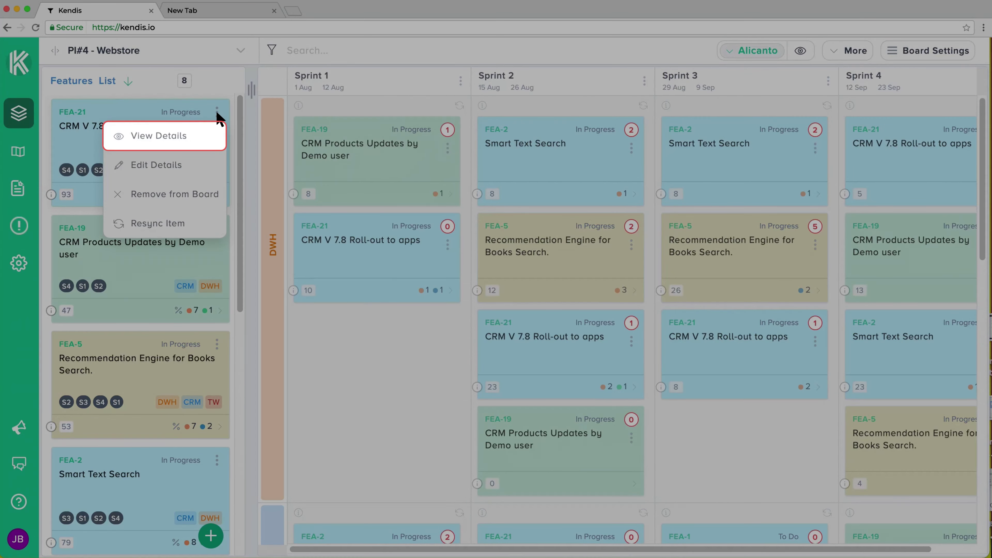
pyautogui.click(161, 136)
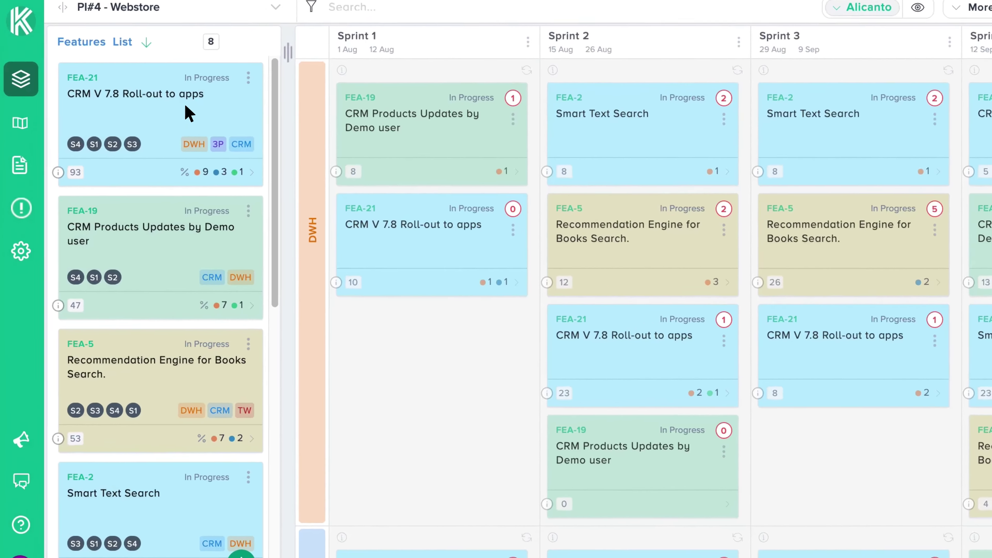
pyautogui.moveTo(51, 195)
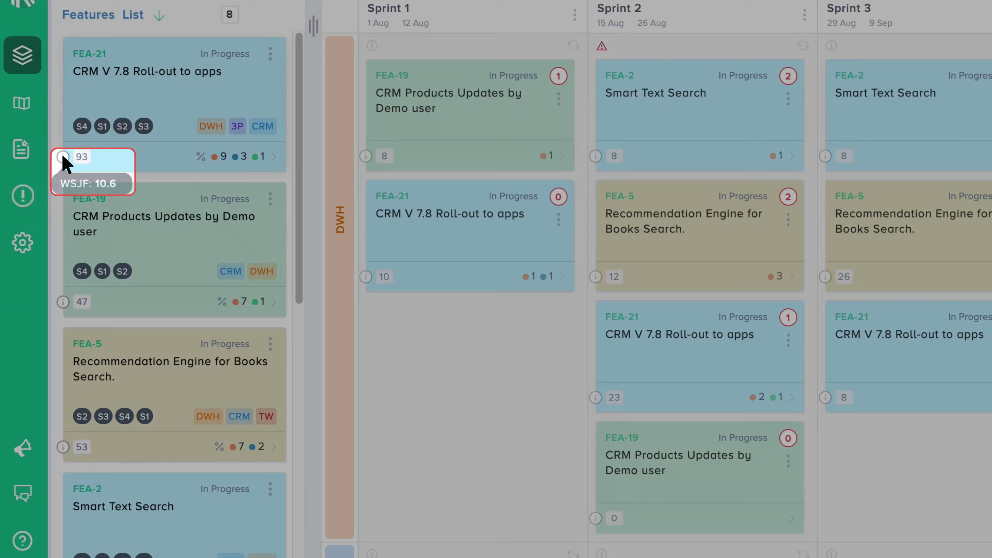
pyautogui.moveTo(63, 303)
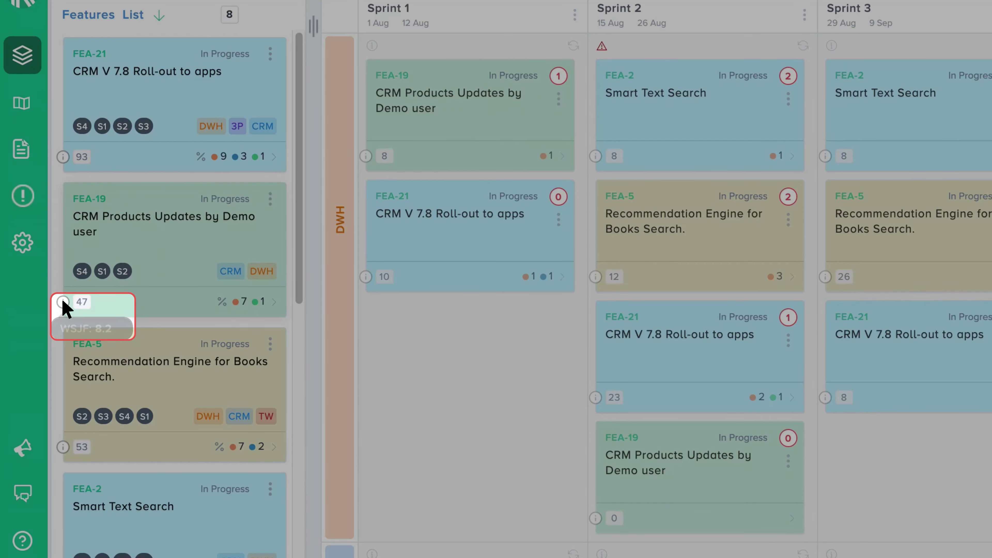